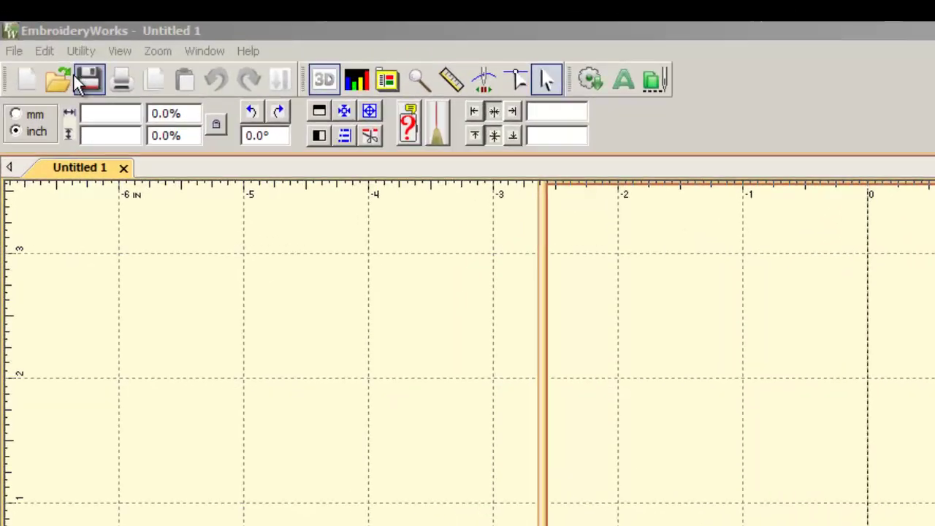
# Open the saved appliquecloud design via File > Open.
pyautogui.click(14, 51)
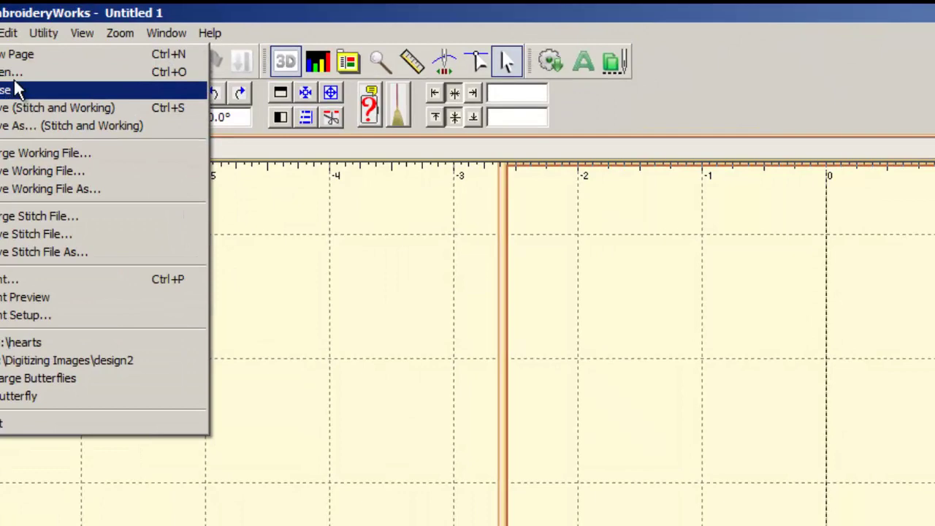
pyautogui.click(33, 90)
pyautogui.moveTo(548, 178); pyautogui.dragTo(541, 206)
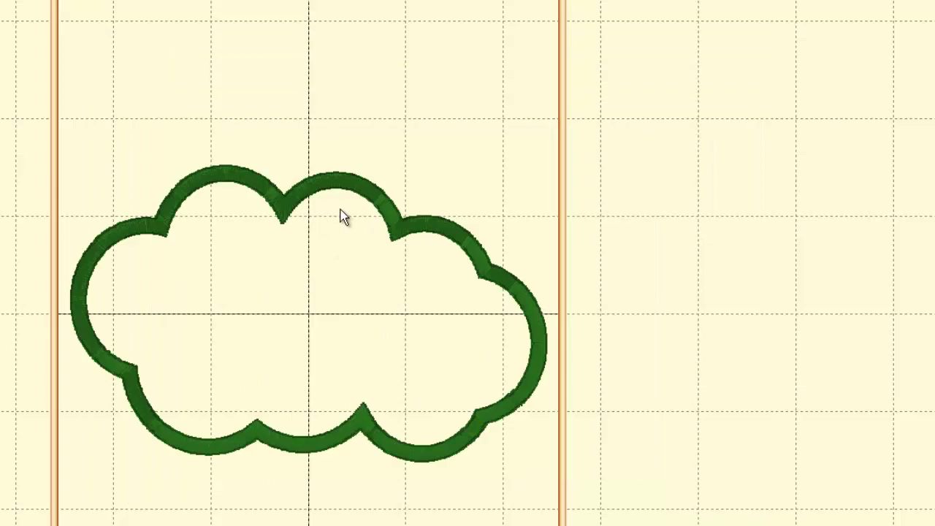
# Expand appliquecloud in the Objects panel and select its gray, white and moss green parts.
pyautogui.click(664, 216)
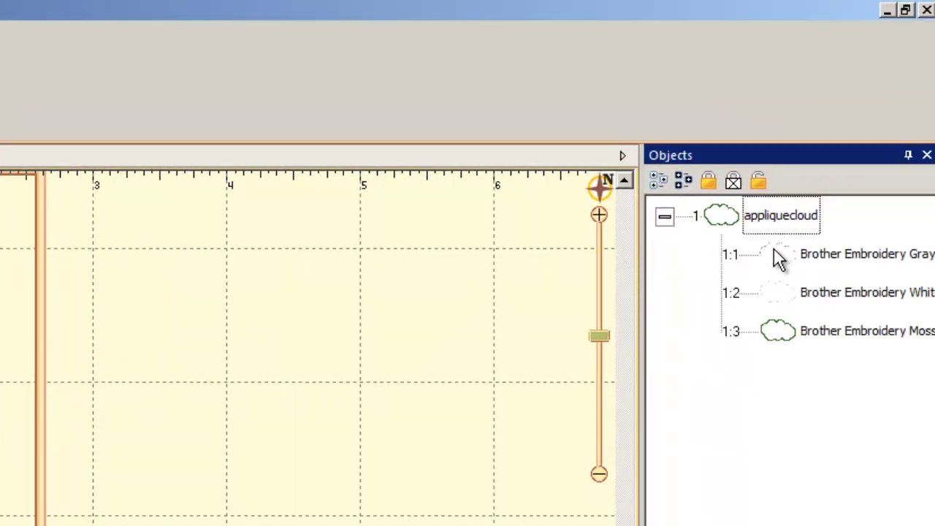
pyautogui.click(776, 254)
pyautogui.click(803, 293)
pyautogui.click(817, 330)
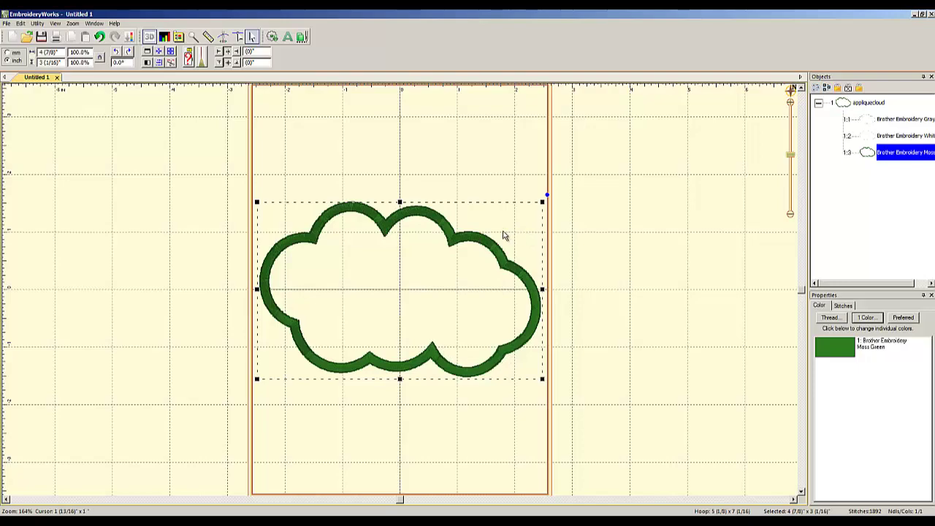
# Set the gray thread's applique Style to Applique Position.
pyautogui.click(824, 304)
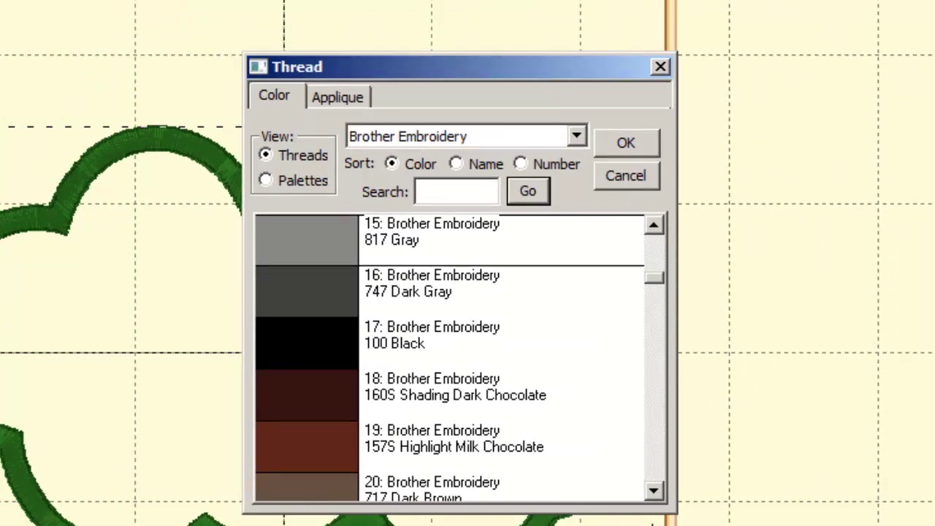
pyautogui.click(328, 98)
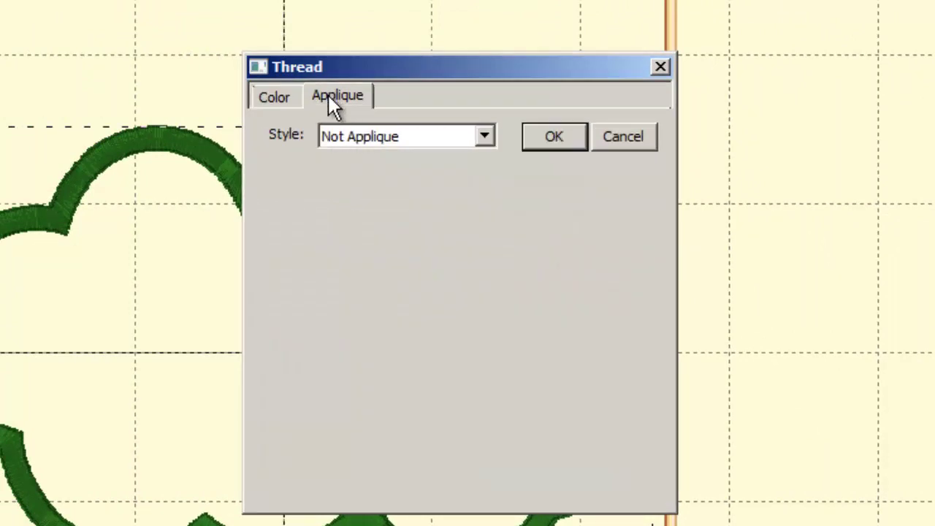
pyautogui.click(433, 136)
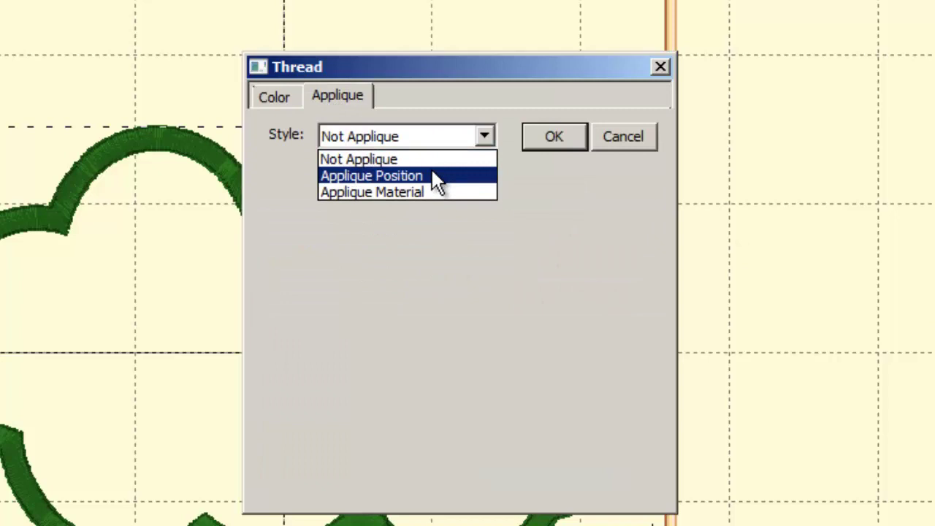
pyautogui.click(436, 178)
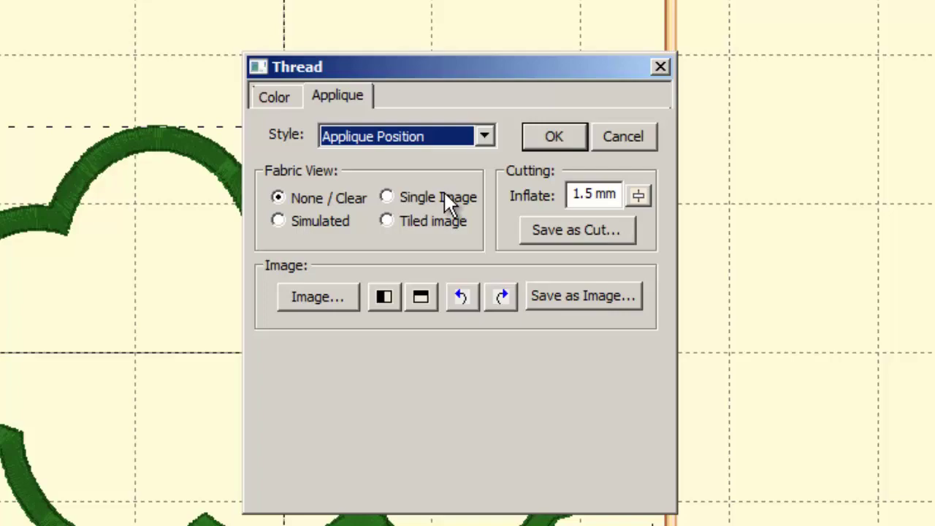
# Save the outline as STUDIO cut file appliquecloud.studio, overwriting the old copy, and confirm the thread settings.
pyautogui.click(529, 228)
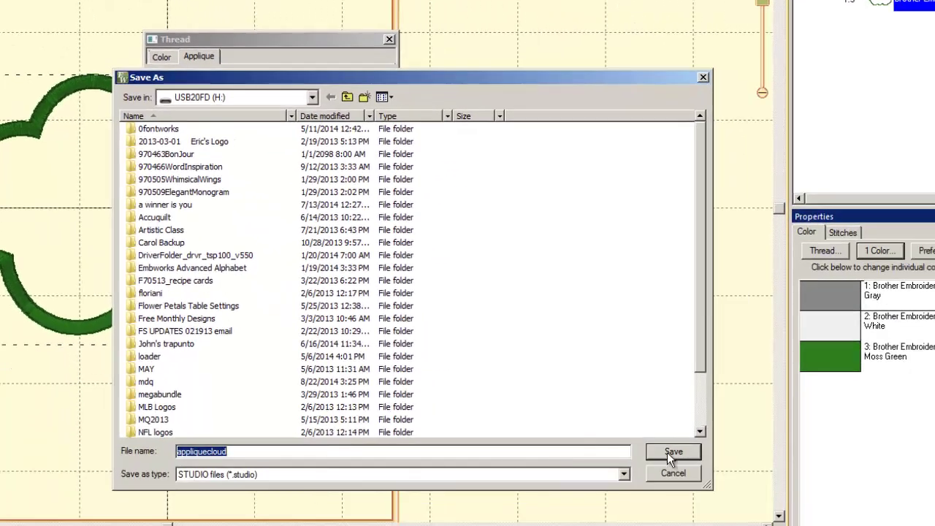
pyautogui.click(672, 453)
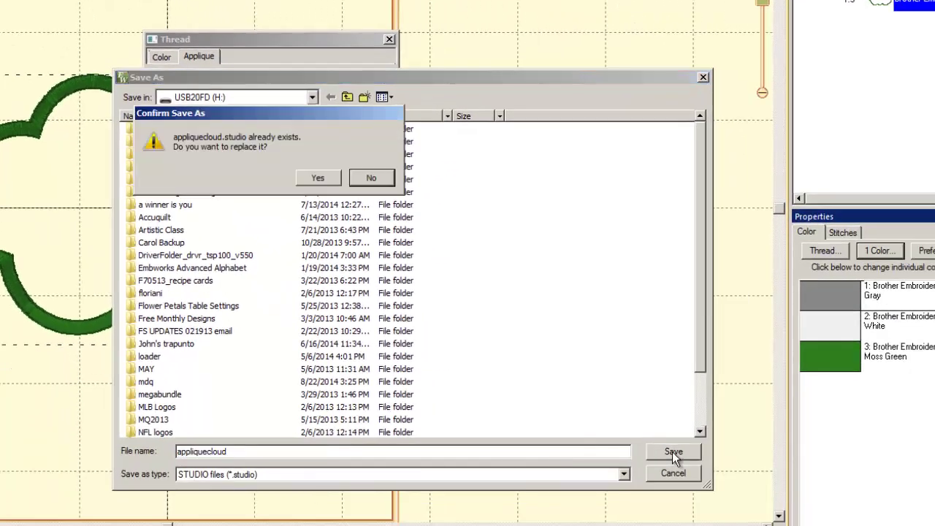
pyautogui.click(319, 179)
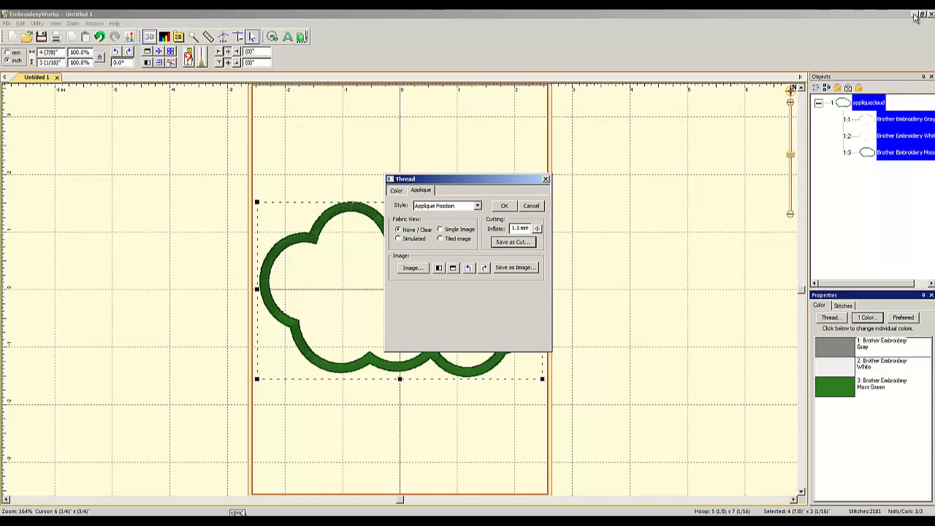
pyautogui.press('Return')
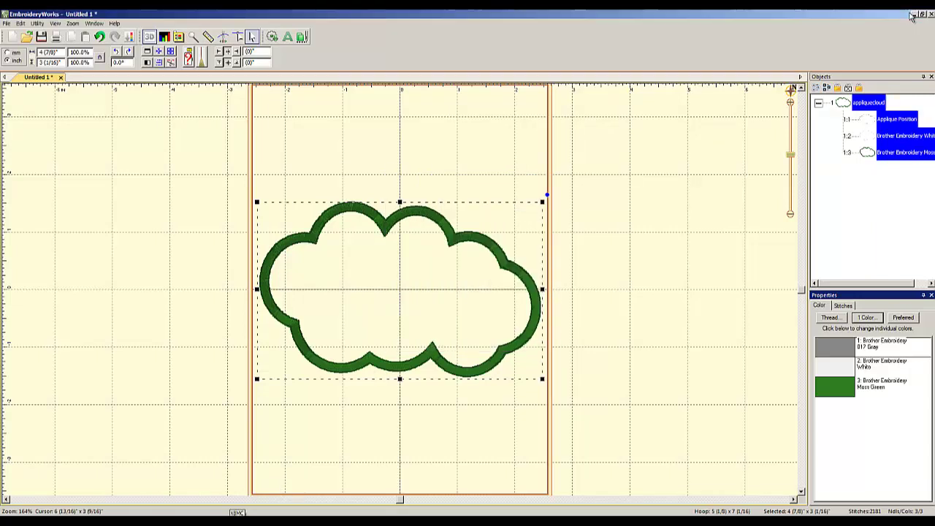
# Minimize EmbroideryWorks and start Silhouette Studio from its desktop icon.
pyautogui.click(913, 16)
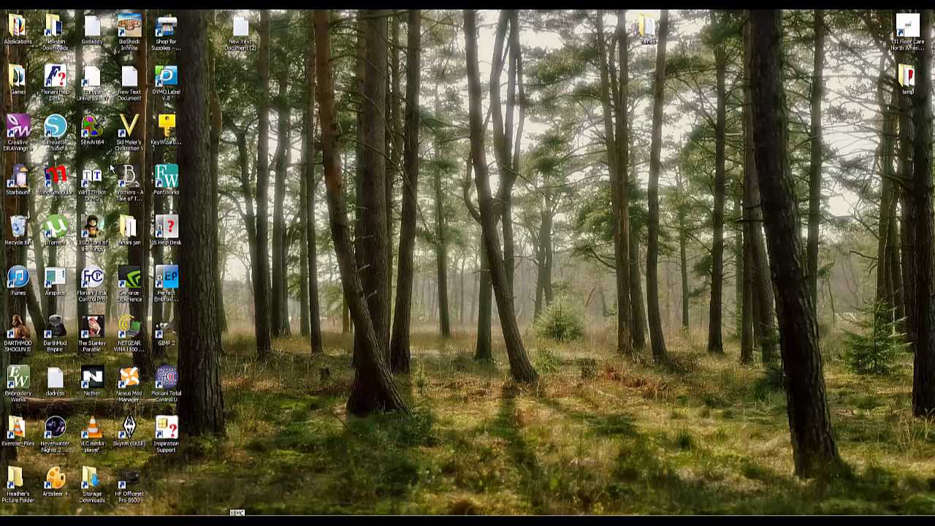
pyautogui.doubleClick(55, 128)
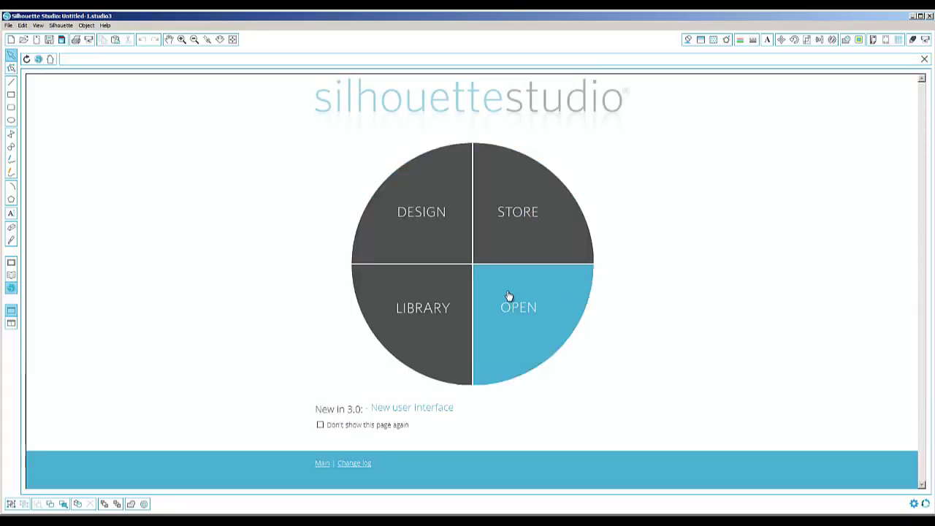
# Open appliquecloud using the Silhouette Studio V2 (*.studio) file type.
pyautogui.click(423, 241)
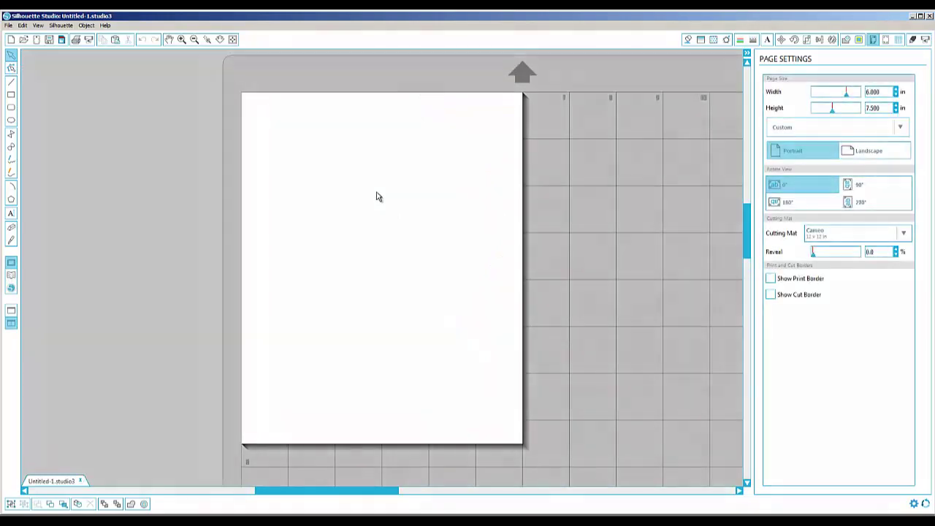
pyautogui.hotkey('ctrl', 'o')
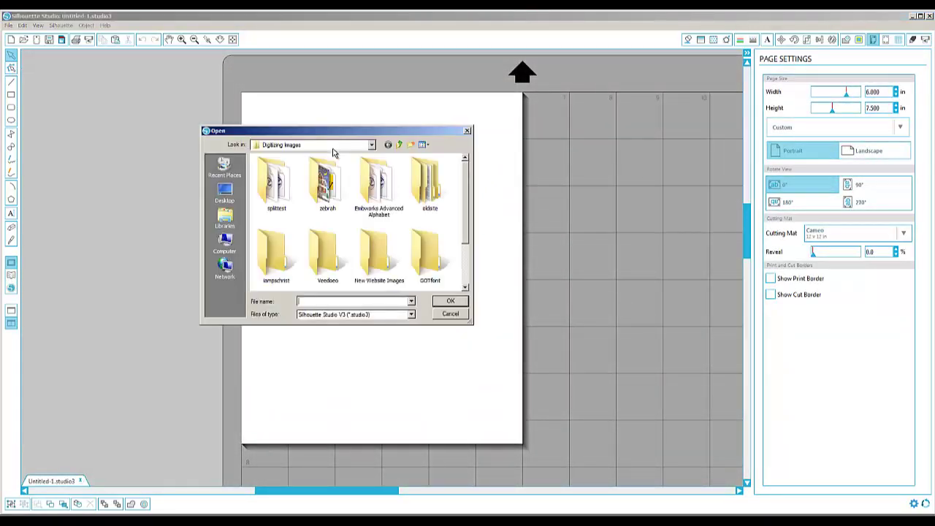
pyautogui.scroll(-2, 616, 231)
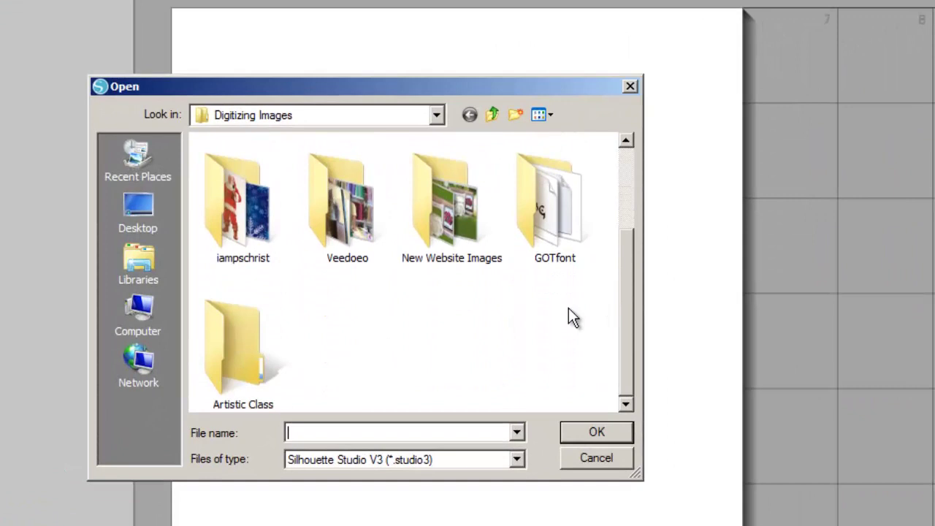
pyautogui.click(516, 459)
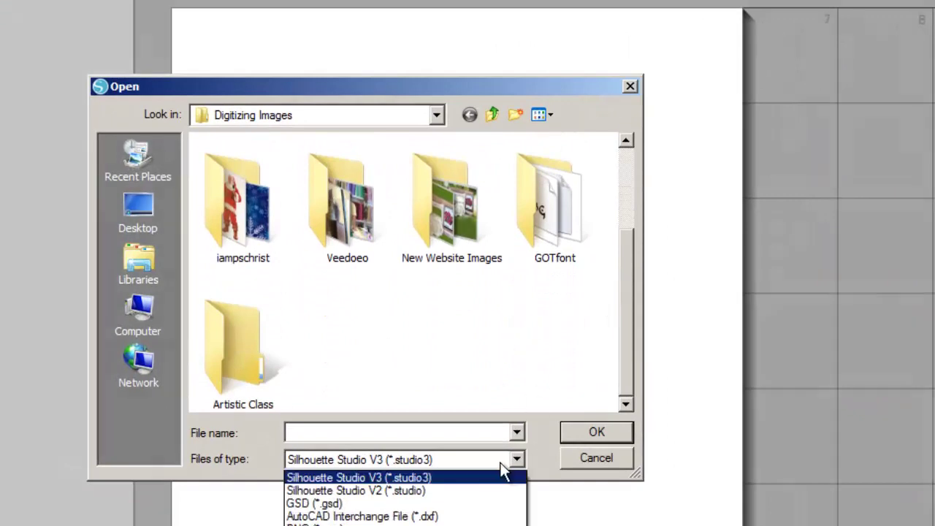
pyautogui.click(477, 491)
pyautogui.click(356, 347)
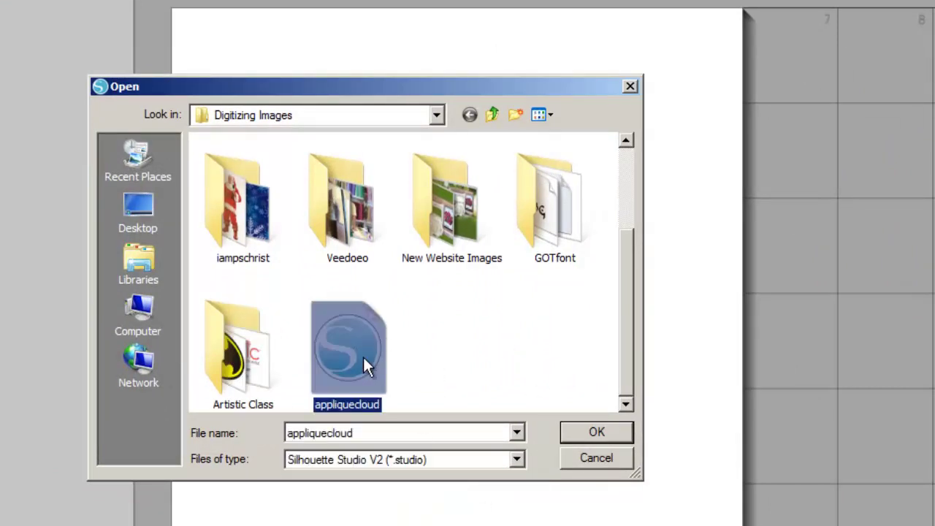
pyautogui.click(605, 434)
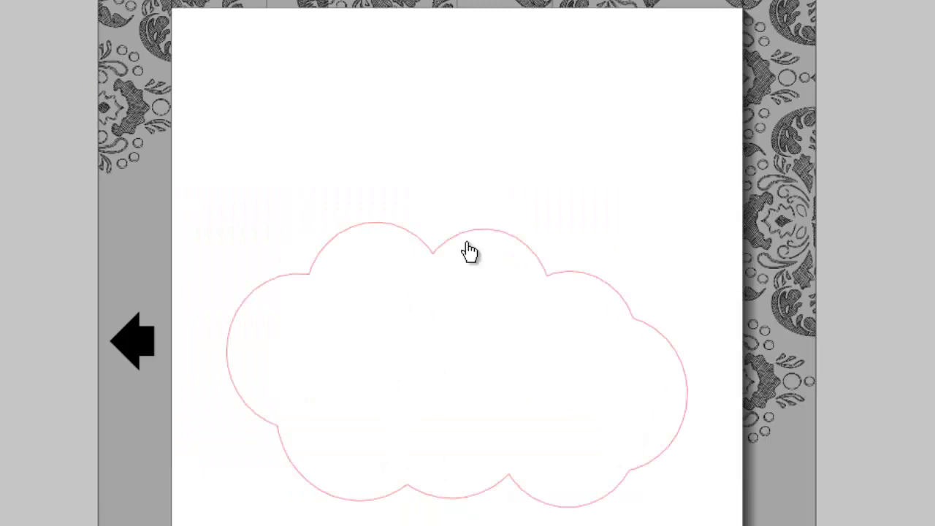